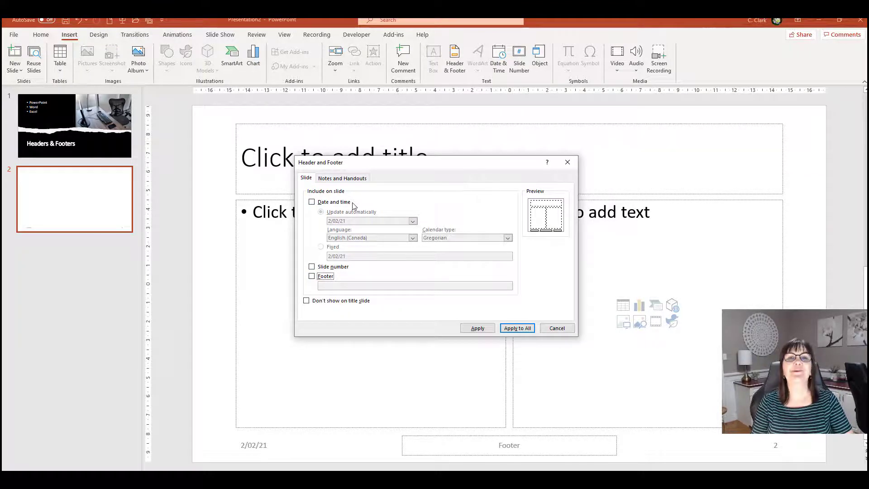
Add the fixed date 2/02/21, slide numbers and the footer "MIssion Computers" to all slides except the title slide.
{"action": "left_click", "coordinate": [311, 202]}
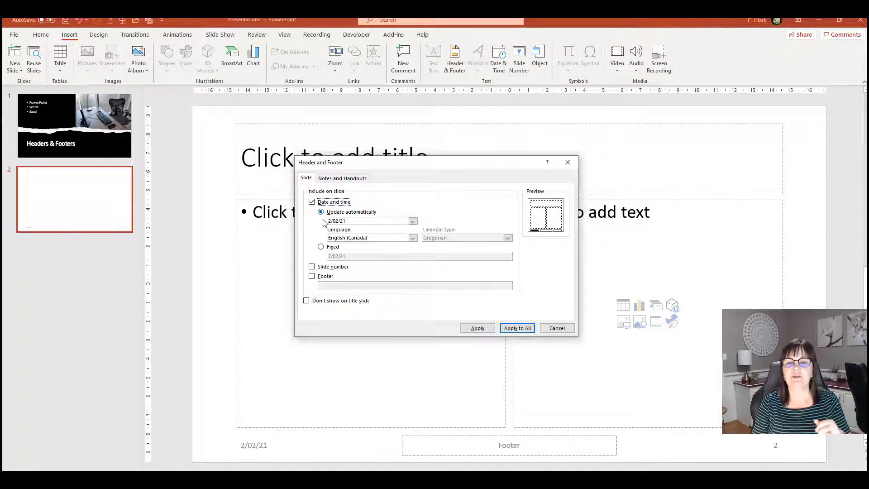
{"action": "left_click", "coordinate": [322, 248]}
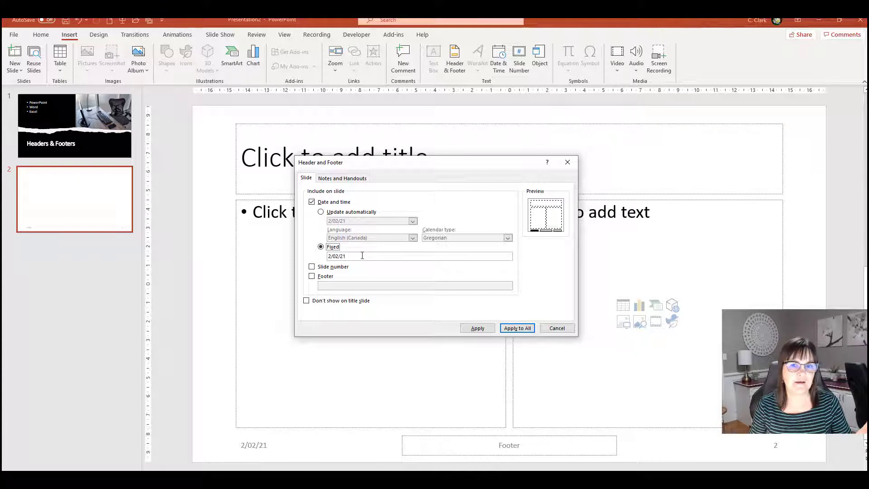
{"action": "left_click", "coordinate": [312, 267]}
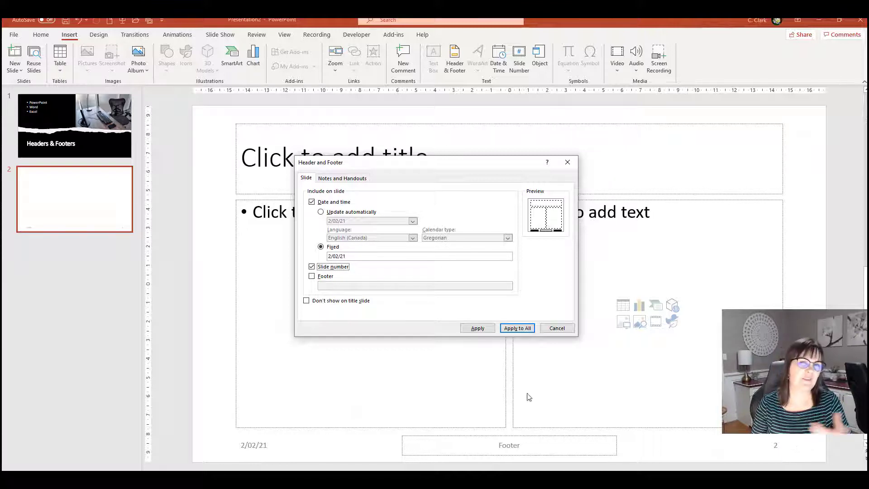
{"action": "left_click", "coordinate": [312, 276]}
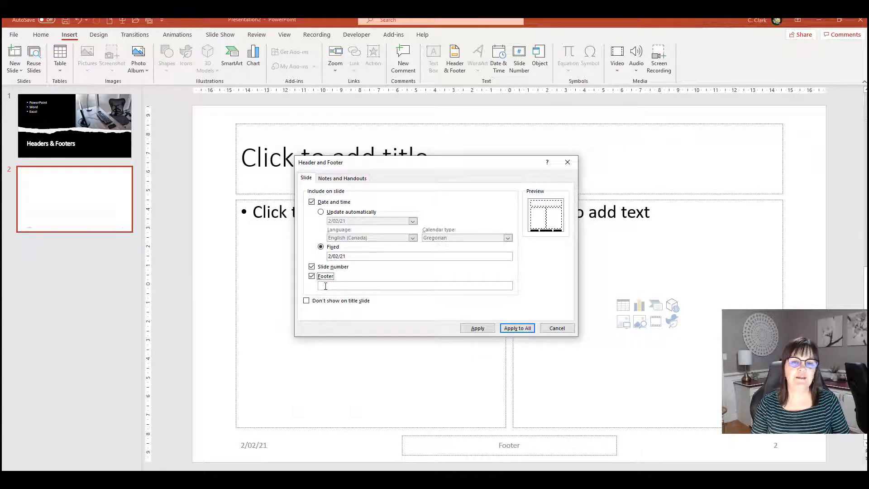
{"action": "type", "text": "MIssion Computers"}
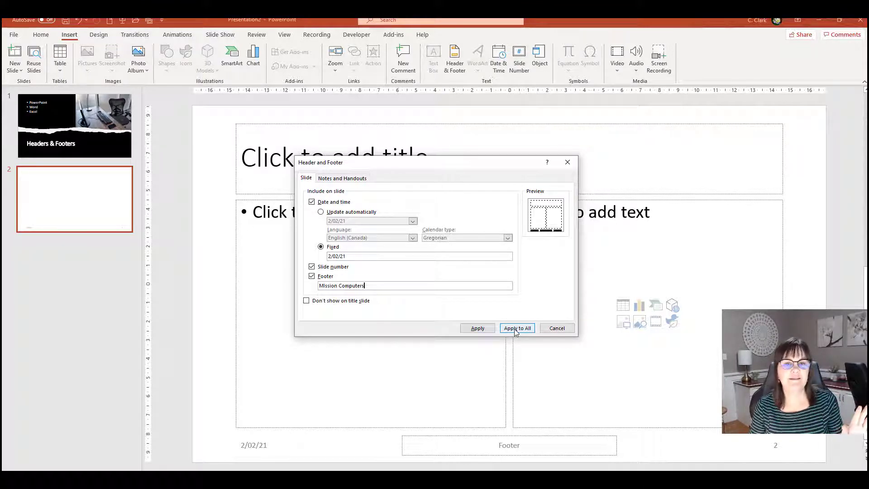
{"action": "left_click", "coordinate": [307, 302]}
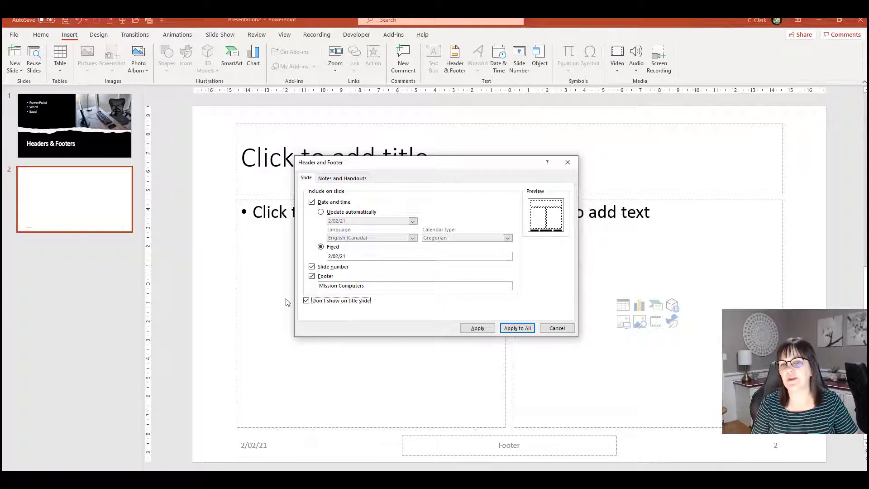
{"action": "left_click", "coordinate": [513, 329]}
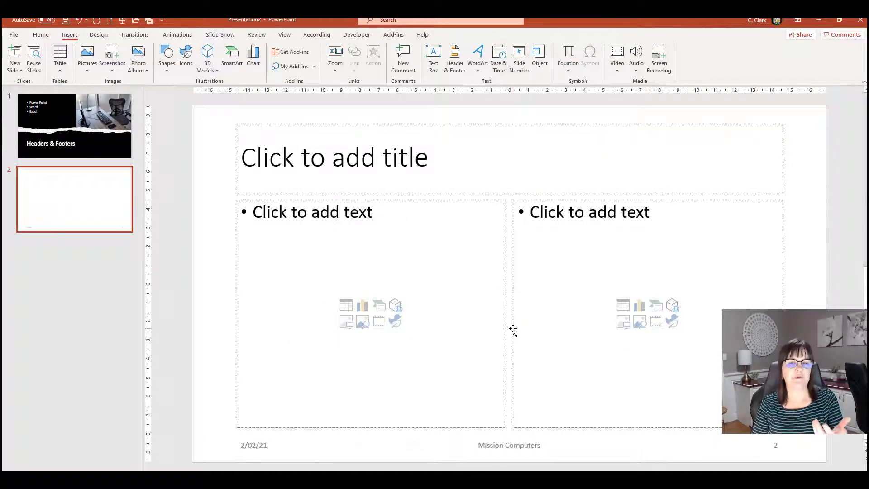
Add a new Title and Content slide after slide 2.
{"action": "left_click", "coordinate": [41, 35]}
{"action": "left_click", "coordinate": [89, 68]}
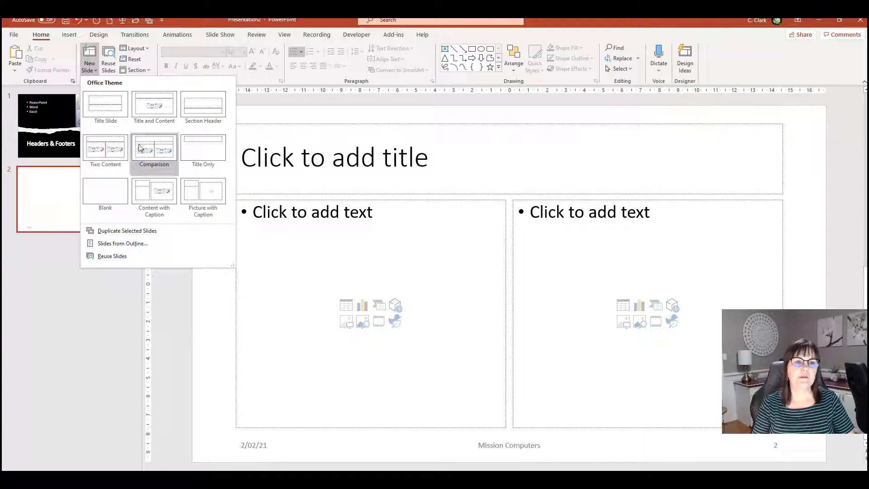
{"action": "left_click", "coordinate": [153, 112]}
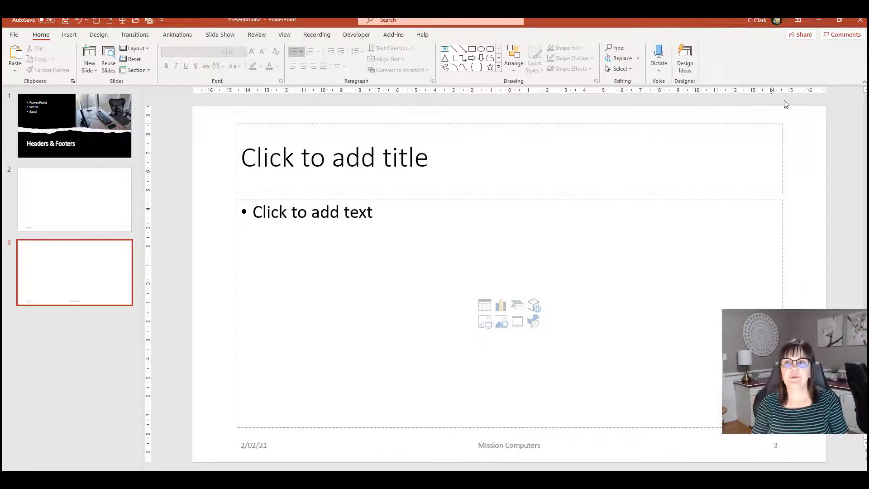
Switch to the Word document The Mission Difference v2 and insert page breaks after its last sentence to create two blank pages.
{"action": "left_click", "coordinate": [820, 36]}
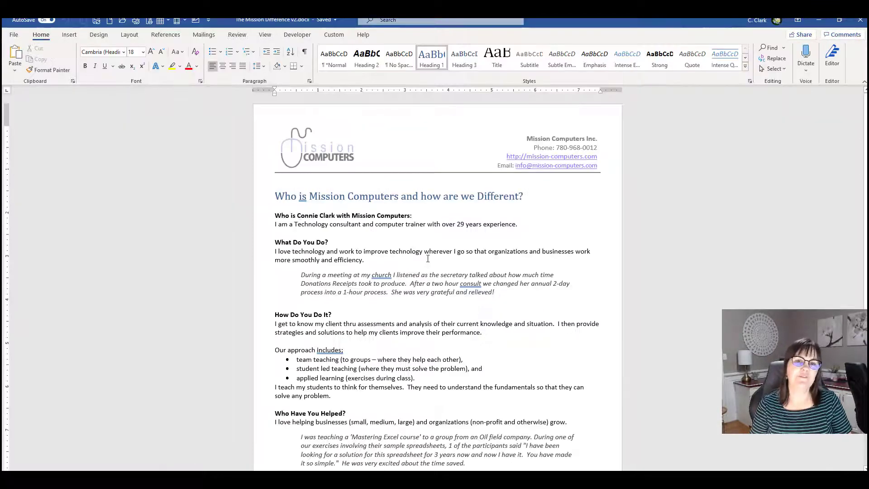
{"action": "scroll", "coordinate": [427, 259], "scroll_direction": "down", "scroll_amount": 1}
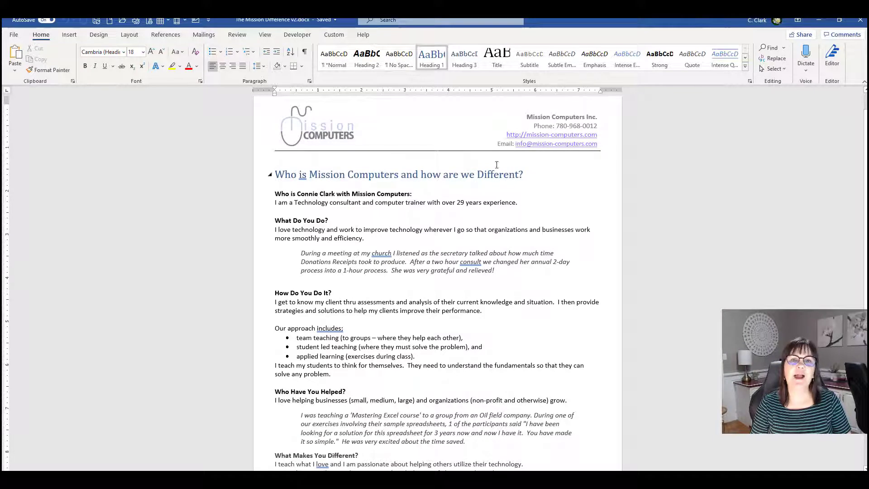
{"action": "scroll", "coordinate": [434, 272], "scroll_direction": "down", "scroll_amount": 4}
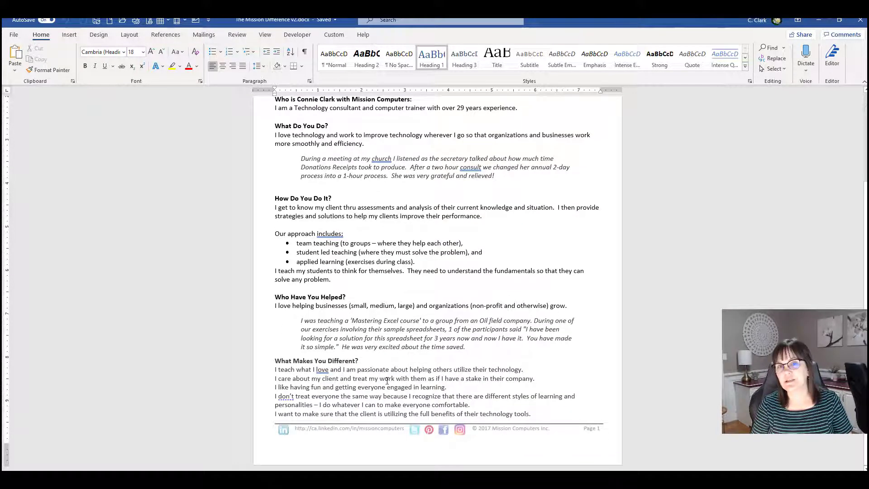
{"action": "scroll", "coordinate": [472, 353], "scroll_direction": "up", "scroll_amount": 6}
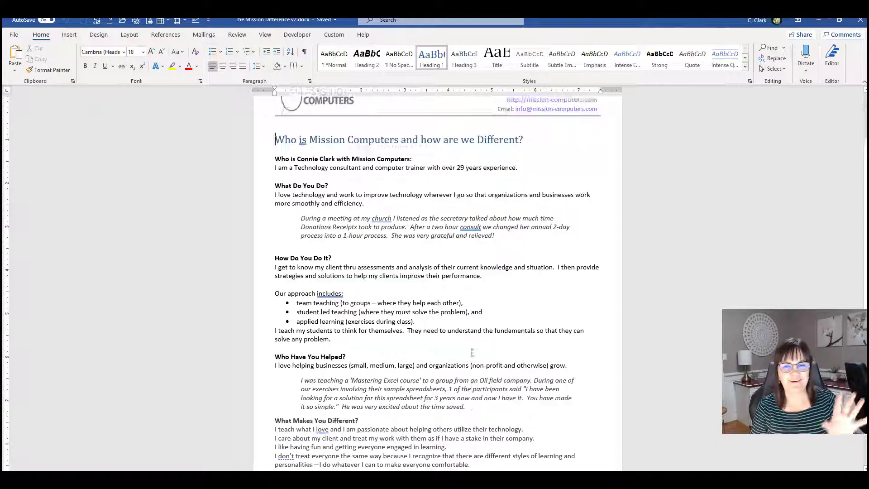
{"action": "scroll", "coordinate": [549, 422], "scroll_direction": "down", "scroll_amount": 5}
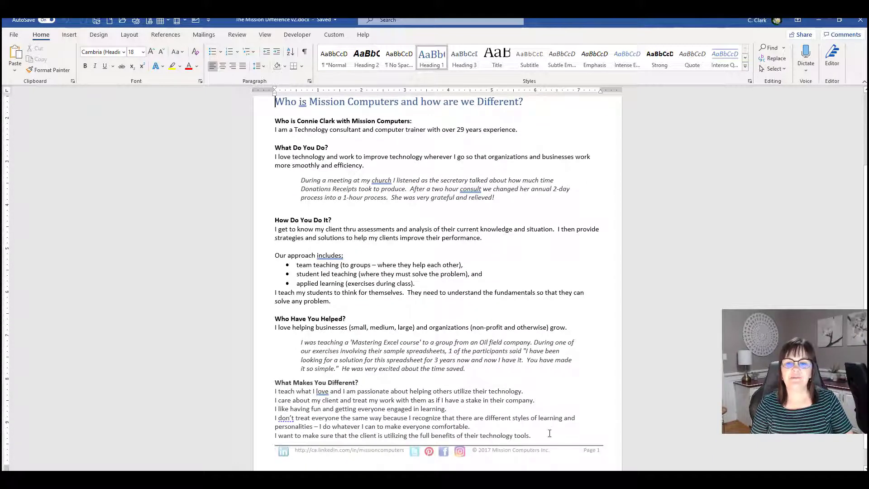
{"action": "left_click", "coordinate": [544, 435]}
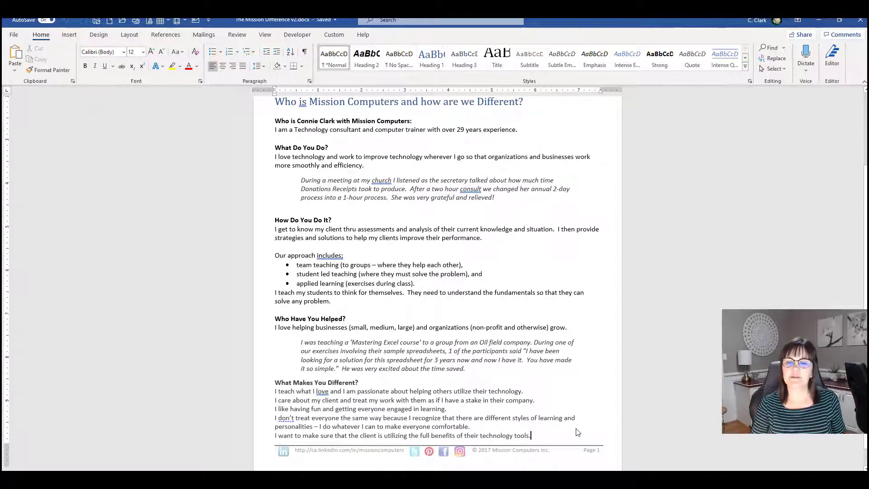
{"action": "scroll", "coordinate": [561, 398], "scroll_direction": "down", "scroll_amount": 1}
{"action": "key", "text": "ctrl+Return"}
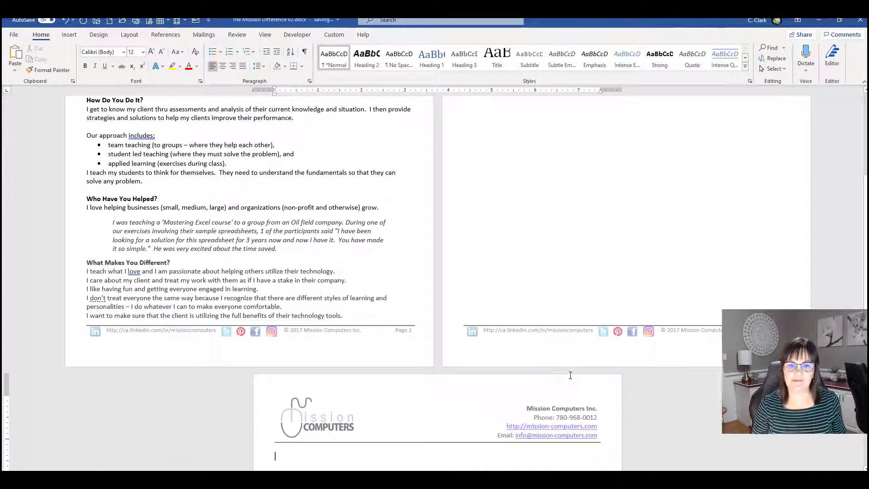
Examine how the header and footer repeat on all three pages of the document.
{"action": "scroll", "coordinate": [561, 312], "scroll_direction": "up", "scroll_amount": 8}
{"action": "scroll", "coordinate": [556, 314], "scroll_direction": "up", "scroll_amount": 2}
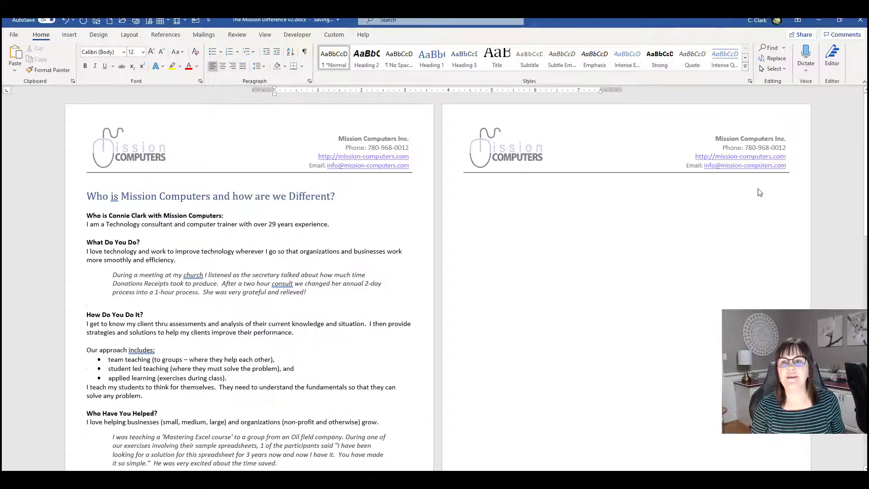
{"action": "scroll", "coordinate": [639, 407], "scroll_direction": "down", "scroll_amount": 4}
{"action": "scroll", "coordinate": [514, 458], "scroll_direction": "down", "scroll_amount": 4}
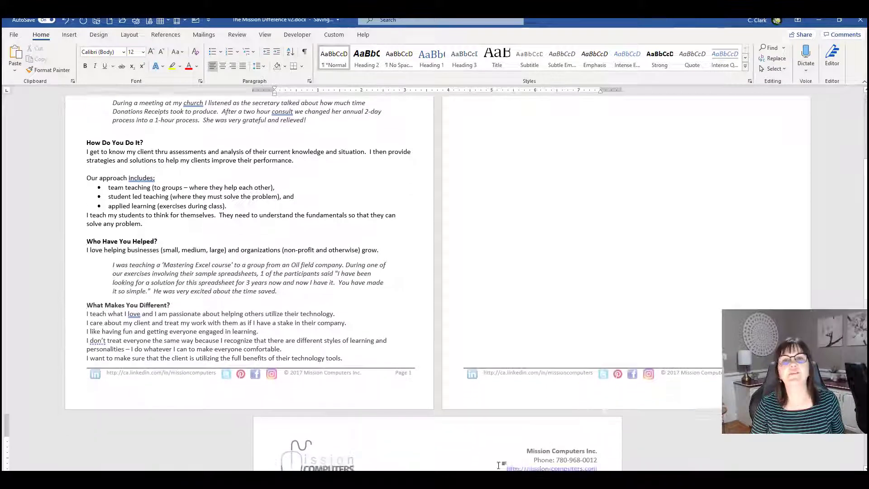
{"action": "scroll", "coordinate": [514, 458], "scroll_direction": "down", "scroll_amount": 2}
{"action": "scroll", "coordinate": [510, 419], "scroll_direction": "down", "scroll_amount": 4}
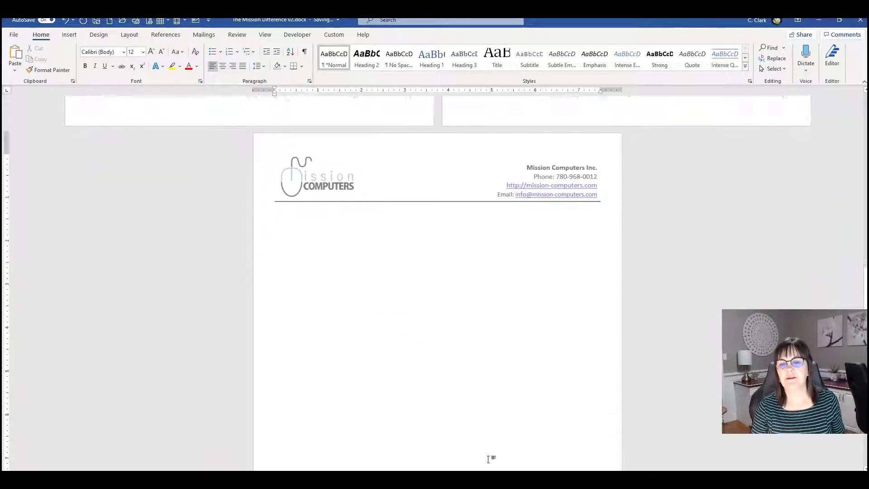
{"action": "scroll", "coordinate": [485, 456], "scroll_direction": "down", "scroll_amount": 5}
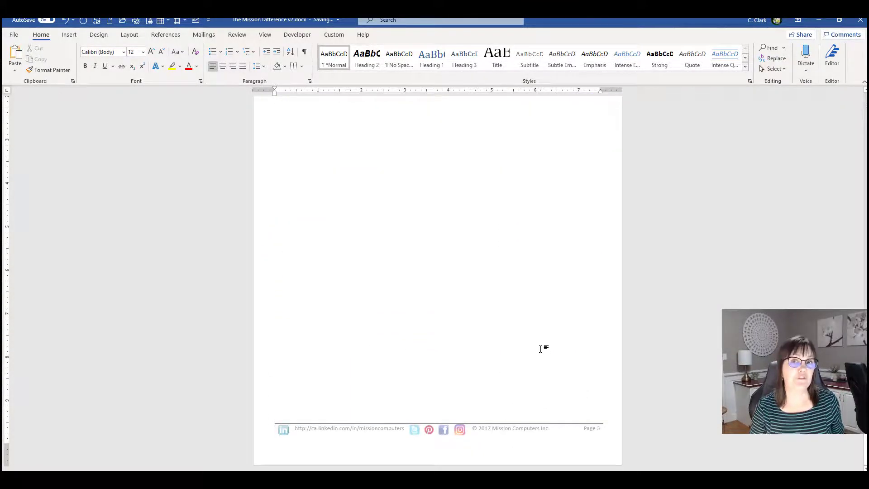
{"action": "scroll", "coordinate": [541, 349], "scroll_direction": "up", "scroll_amount": 15}
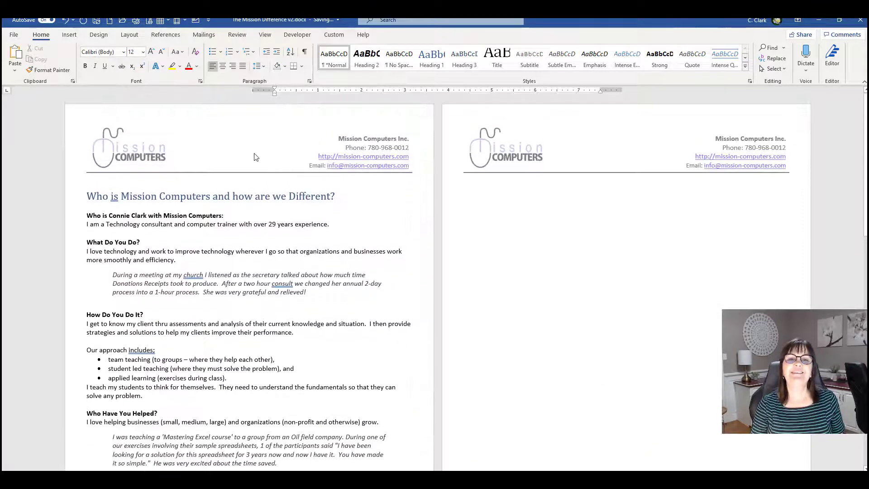
{"action": "left_click", "coordinate": [262, 205]}
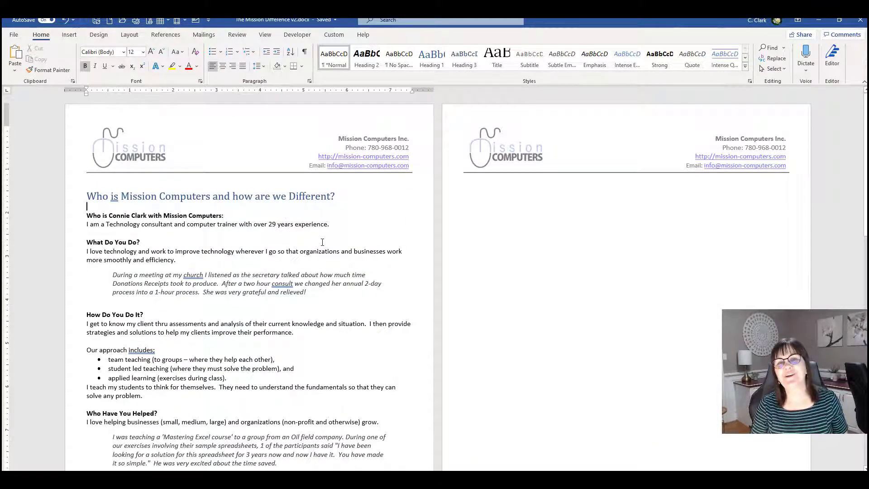
{"action": "left_click", "coordinate": [70, 38]}
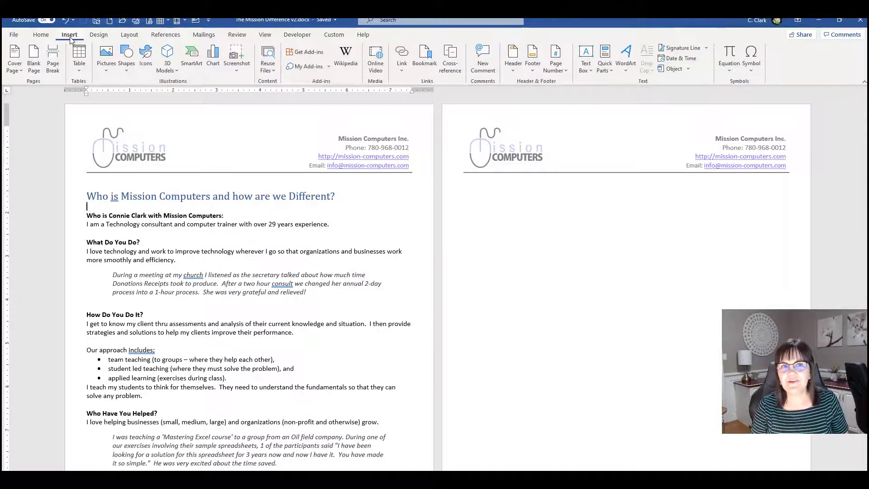
{"action": "left_click", "coordinate": [515, 72]}
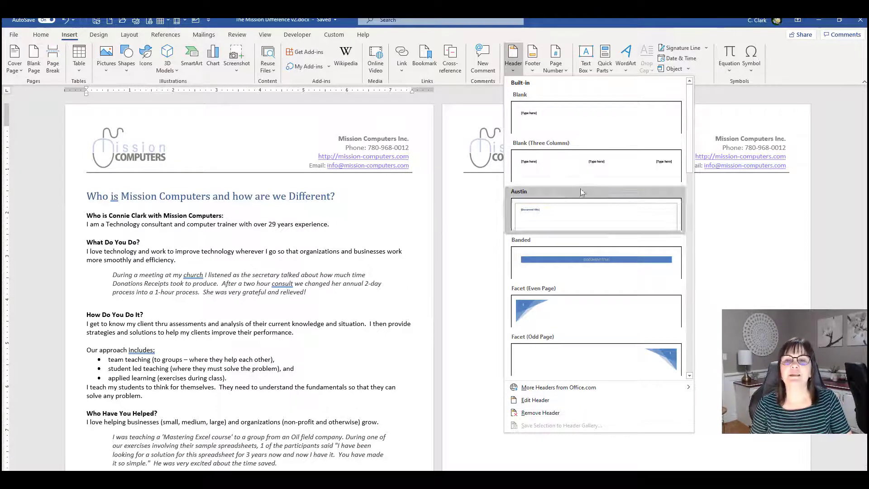
{"action": "left_click", "coordinate": [358, 224]}
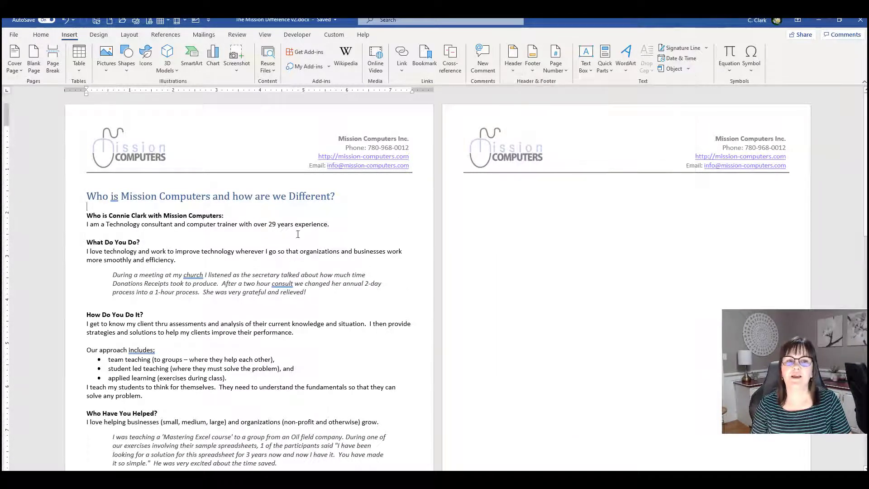
{"action": "left_click", "coordinate": [182, 196]}
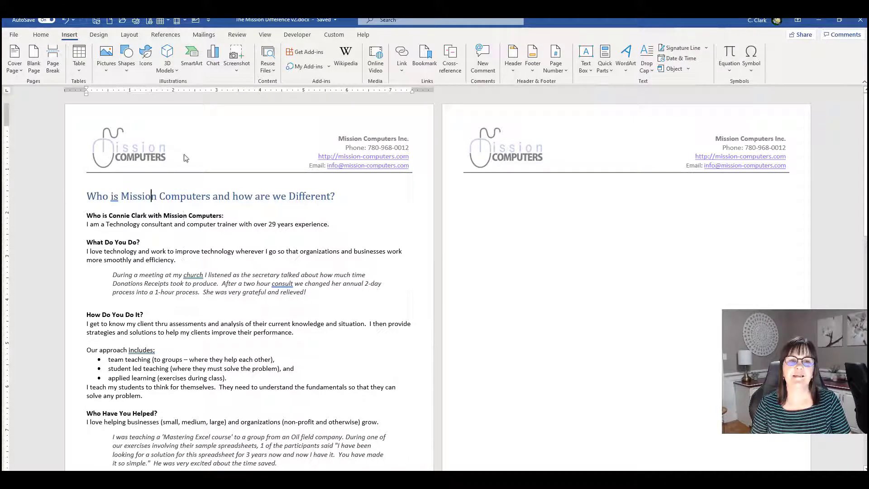
Delete the entire existing header, including the logo and company contact details, and return to the document body.
{"action": "double_click", "coordinate": [259, 141]}
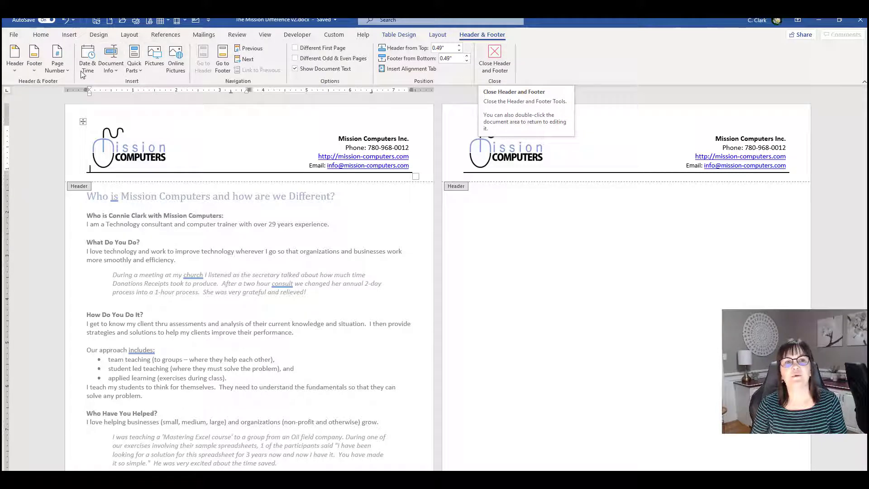
{"action": "left_click", "coordinate": [182, 151]}
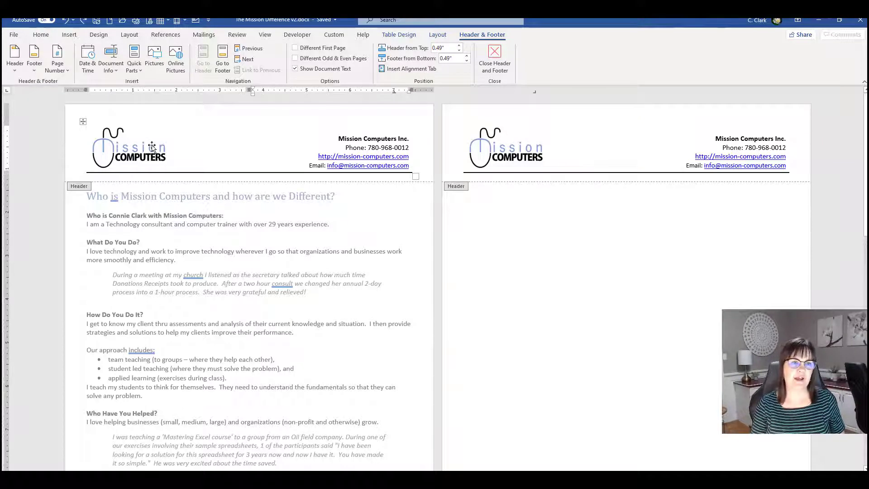
{"action": "key", "text": "ctrl+a"}
{"action": "key", "text": "Delete"}
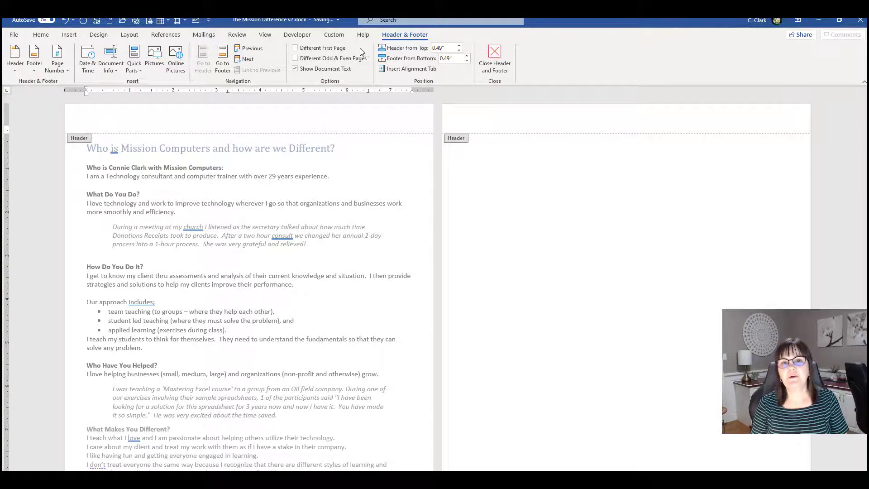
{"action": "left_click", "coordinate": [494, 59]}
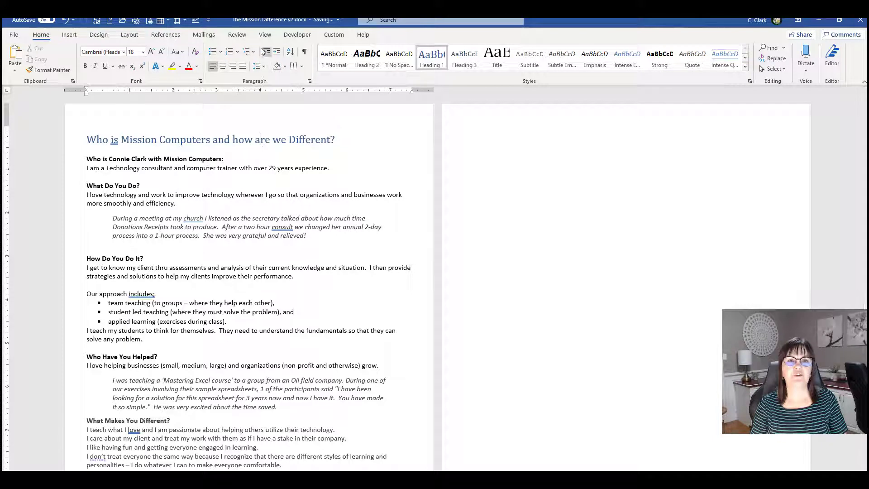
Insert the built-in Facet (Even Page) header and increase the top margin to move the heading further below it.
{"action": "left_click", "coordinate": [68, 35]}
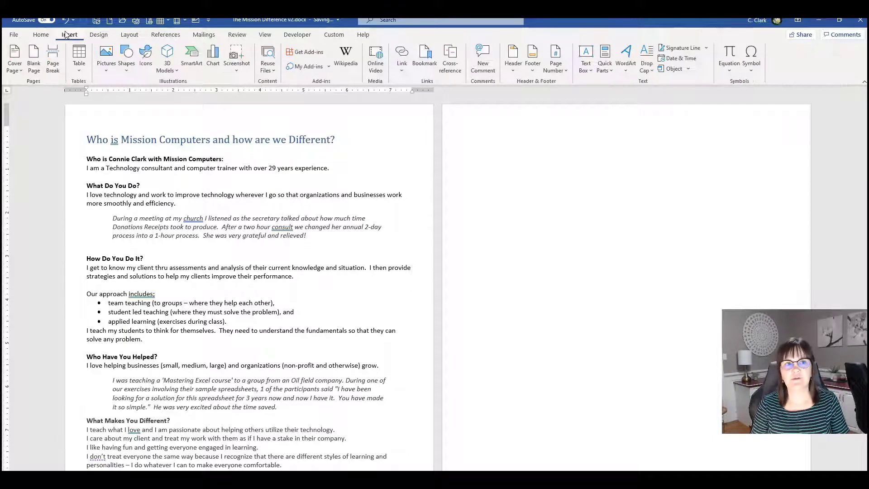
{"action": "left_click", "coordinate": [516, 61]}
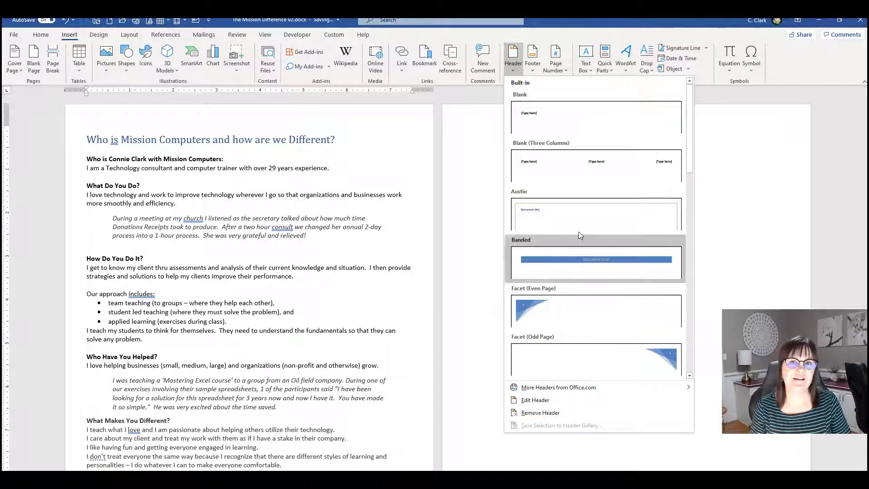
{"action": "left_click", "coordinate": [591, 325]}
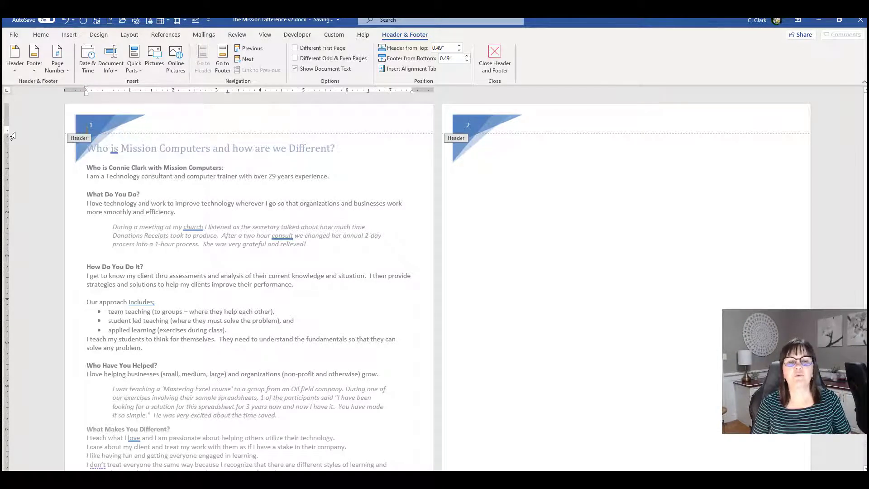
{"action": "left_click_drag", "start_coordinate": [6, 135], "coordinate": [3, 163]}
{"action": "double_click", "coordinate": [260, 168]}
Reopen the header on page 1 for editing.
{"action": "left_click", "coordinate": [197, 143]}
{"action": "left_click", "coordinate": [165, 132]}
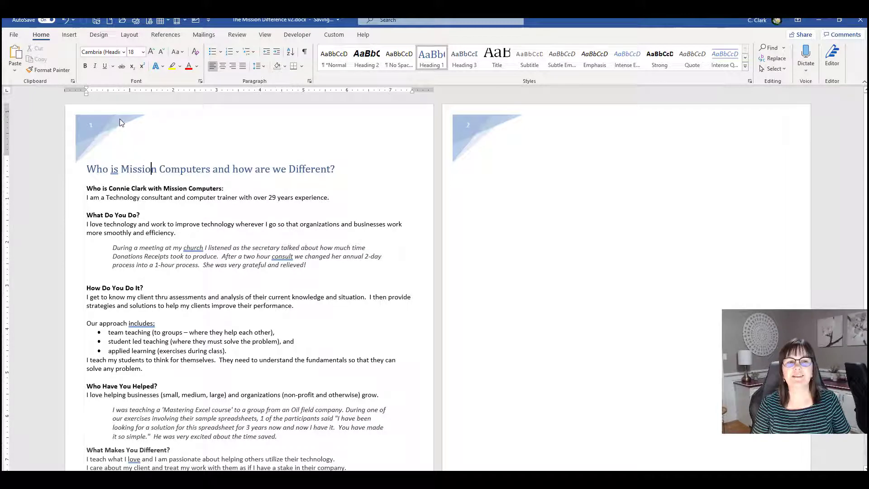
{"action": "double_click", "coordinate": [164, 130]}
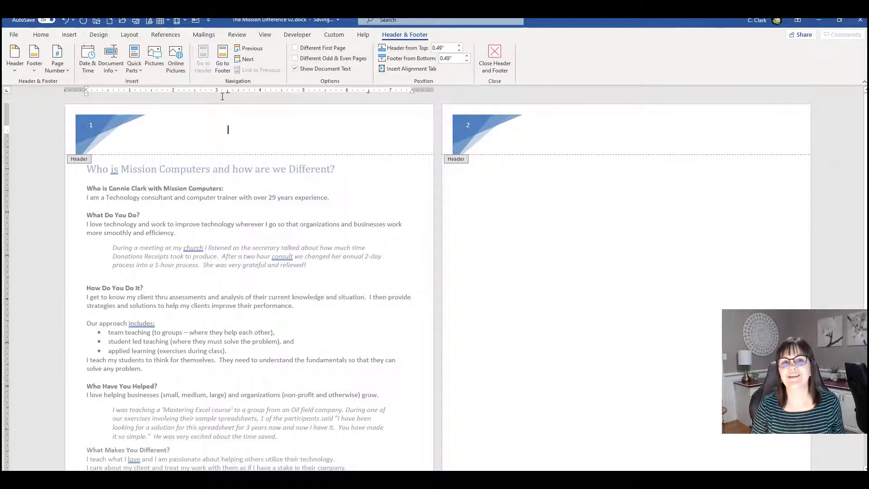
Enter "Mission Computers" as the centered text of the page header.
{"action": "type", "text": "Miss"}
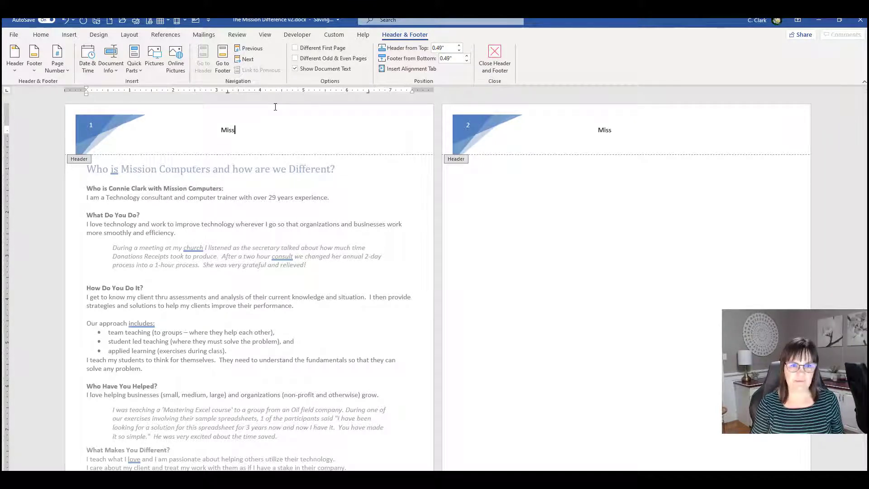
{"action": "type", "text": "ion Computers"}
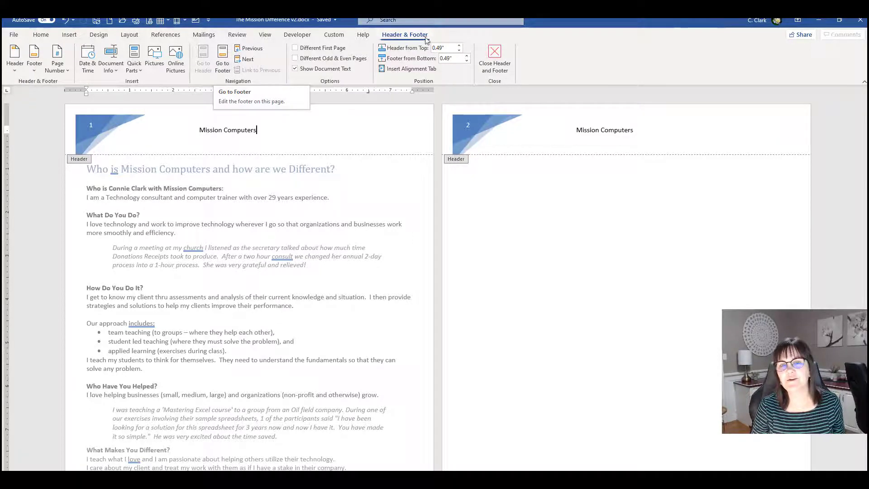
Replace the entire footer content with the text "Testing" and close header and footer editing.
{"action": "left_click", "coordinate": [222, 61]}
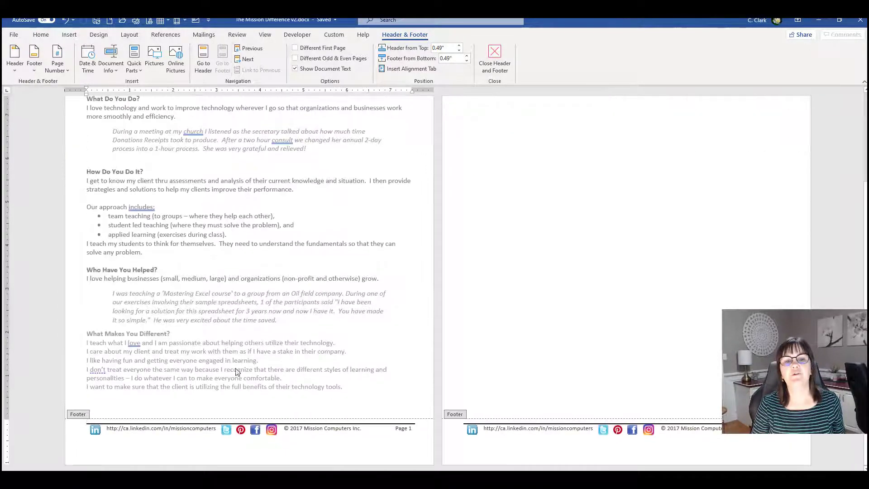
{"action": "key", "text": "ctrl+a"}
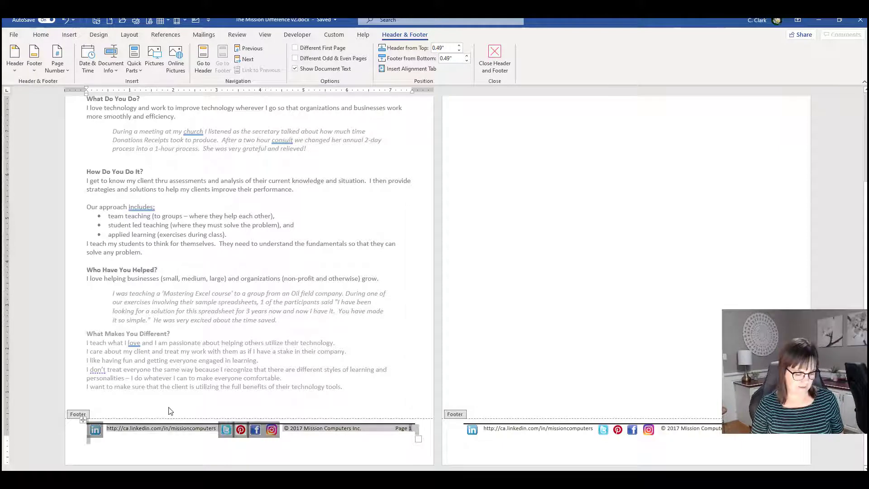
{"action": "key", "text": "Delete"}
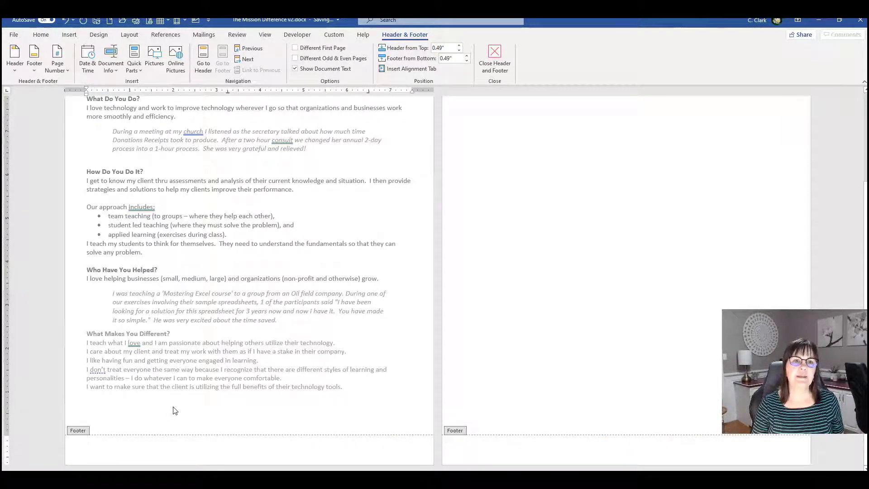
{"action": "type", "text": "Testing"}
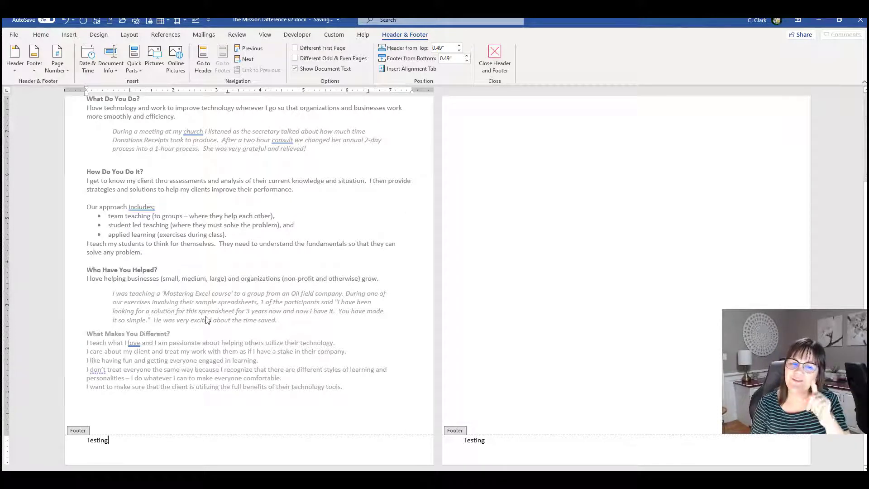
{"action": "scroll", "coordinate": [417, 192], "scroll_direction": "up", "scroll_amount": 4}
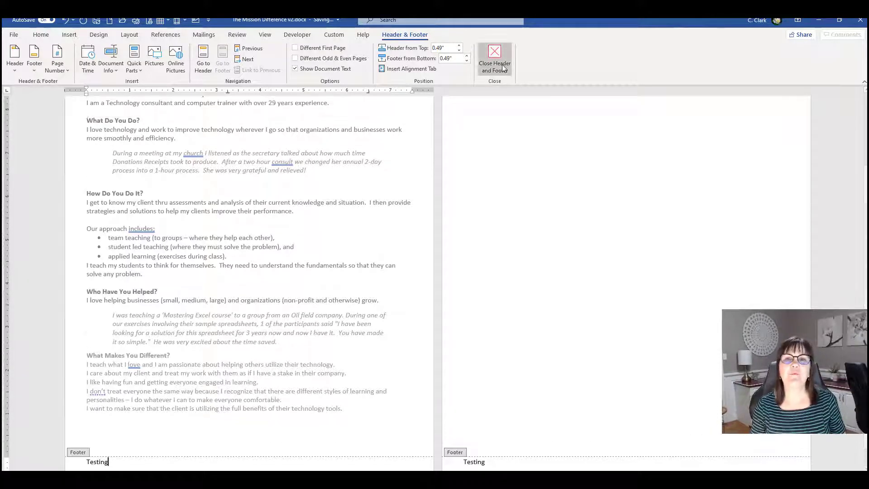
{"action": "left_click", "coordinate": [505, 67]}
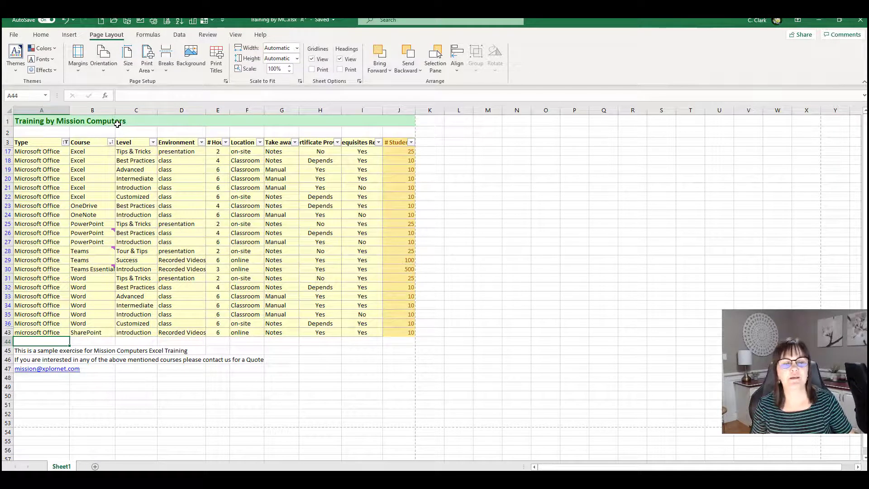
In the Excel workbook Training by MC.xlsx, delete the title row and the blank row above the course table.
{"action": "right_click", "coordinate": [6, 121]}
{"action": "key", "text": "Escape"}
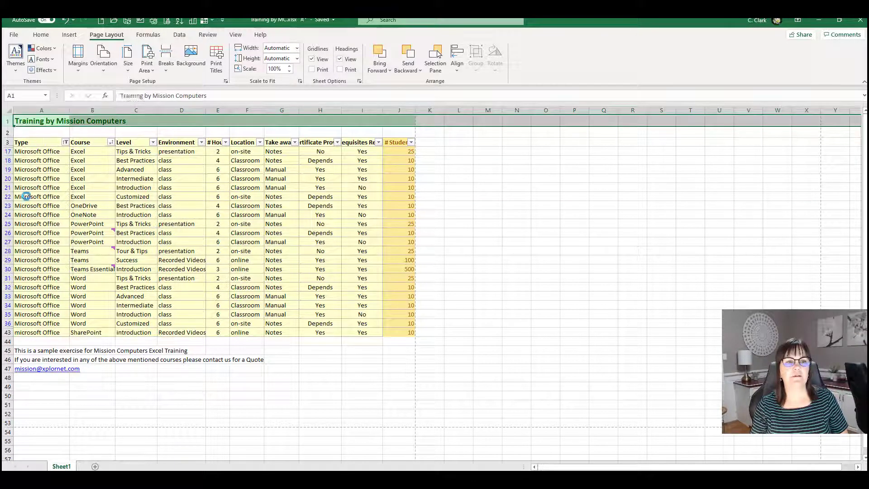
{"action": "right_click", "coordinate": [13, 121]}
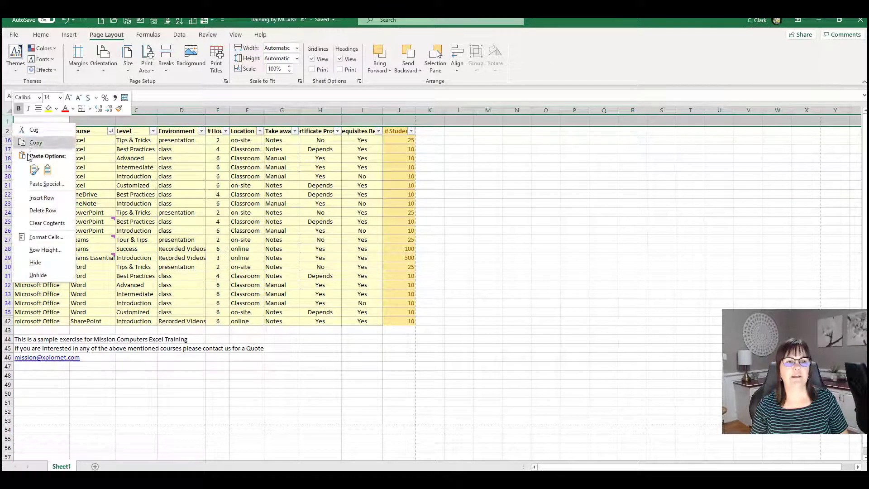
{"action": "left_click", "coordinate": [42, 211]}
{"action": "left_click", "coordinate": [131, 200]}
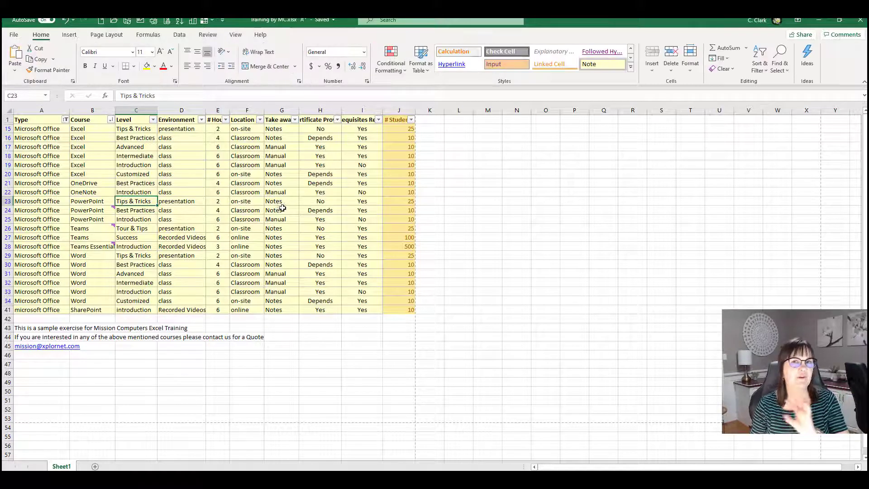
Check the worksheet's existing header and footer in the print preview and return to the sheet.
{"action": "left_click", "coordinate": [167, 21]}
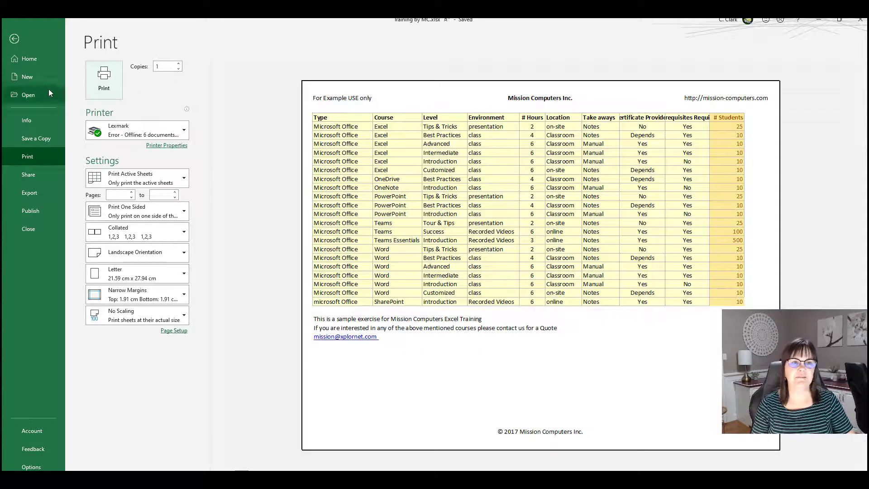
{"action": "left_click", "coordinate": [17, 43]}
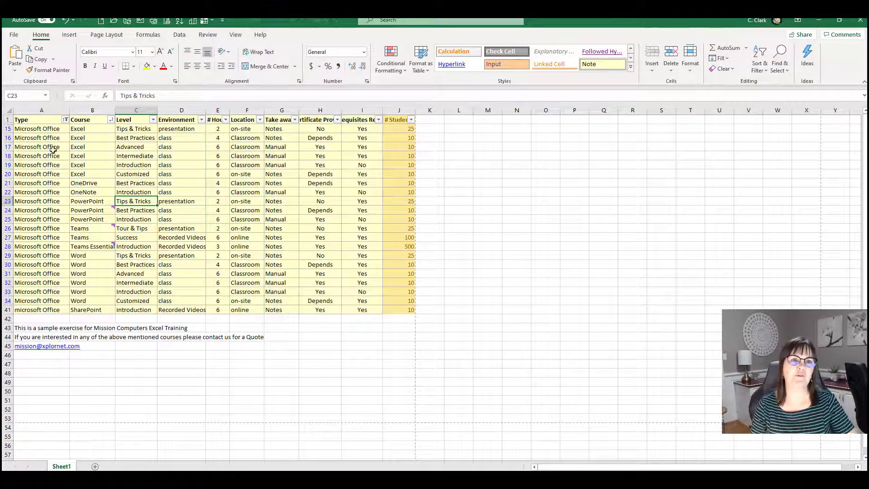
Show the worksheet's header and footer for editing and change the copyright year in the center footer to 2021.
{"action": "left_click", "coordinate": [70, 36]}
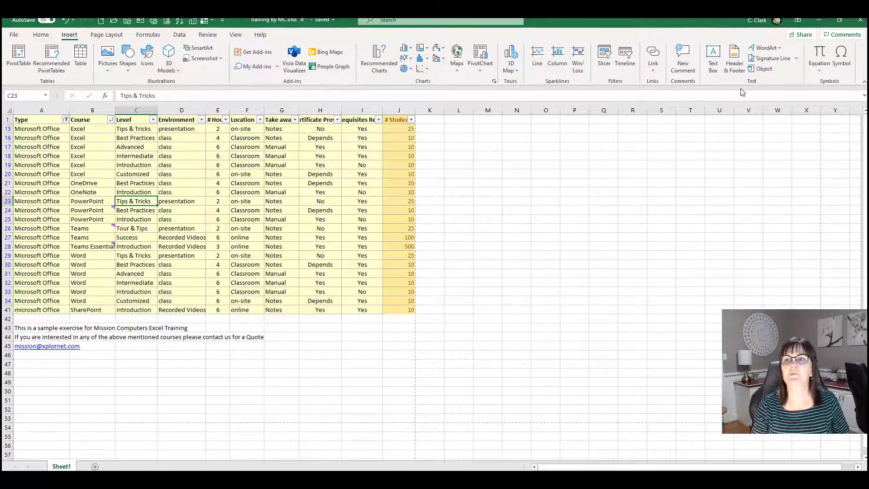
{"action": "left_click", "coordinate": [734, 63]}
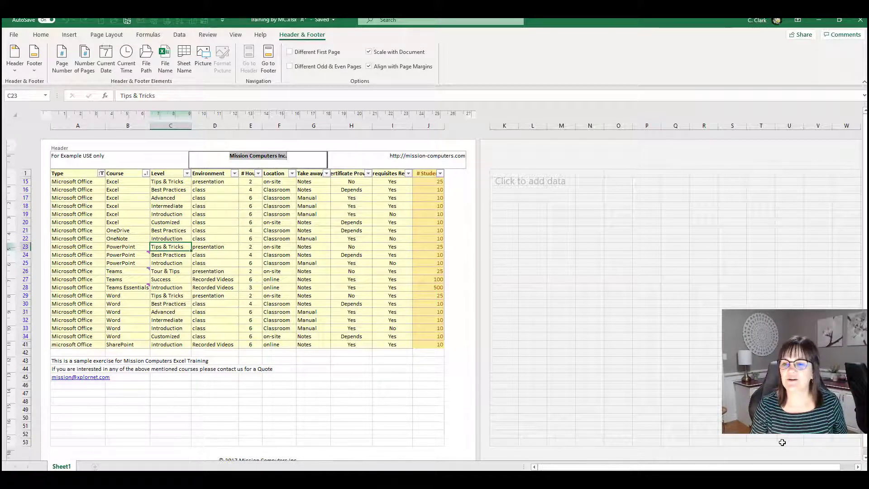
{"action": "left_click", "coordinate": [866, 457]}
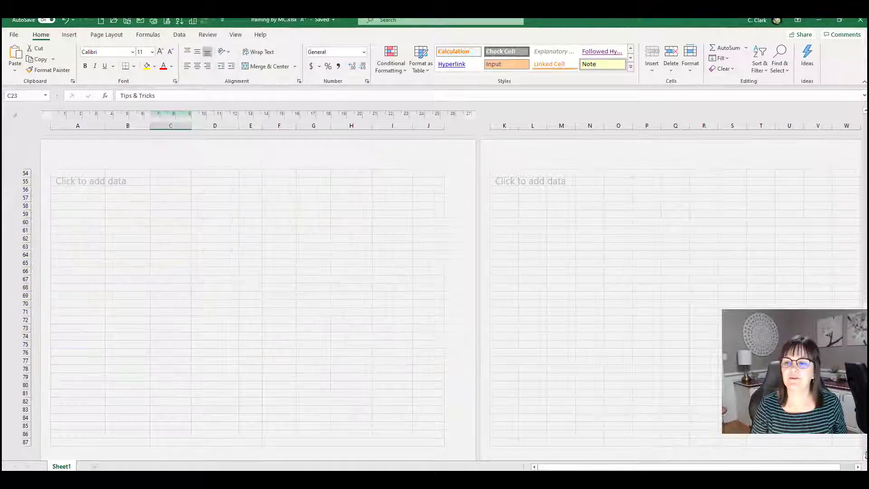
{"action": "scroll", "coordinate": [307, 307], "scroll_direction": "up", "scroll_amount": 5}
{"action": "scroll", "coordinate": [312, 304], "scroll_direction": "up", "scroll_amount": 5}
{"action": "scroll", "coordinate": [287, 345], "scroll_direction": "up", "scroll_amount": 1}
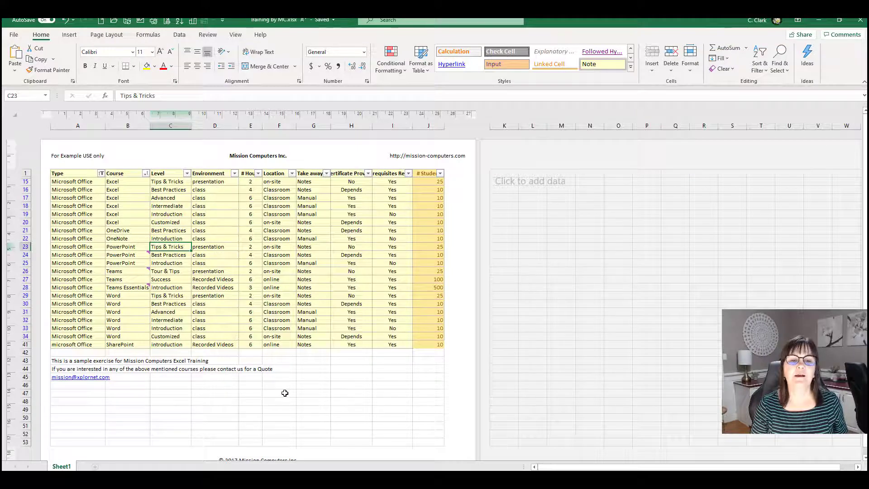
{"action": "scroll", "coordinate": [285, 392], "scroll_direction": "down", "scroll_amount": 1}
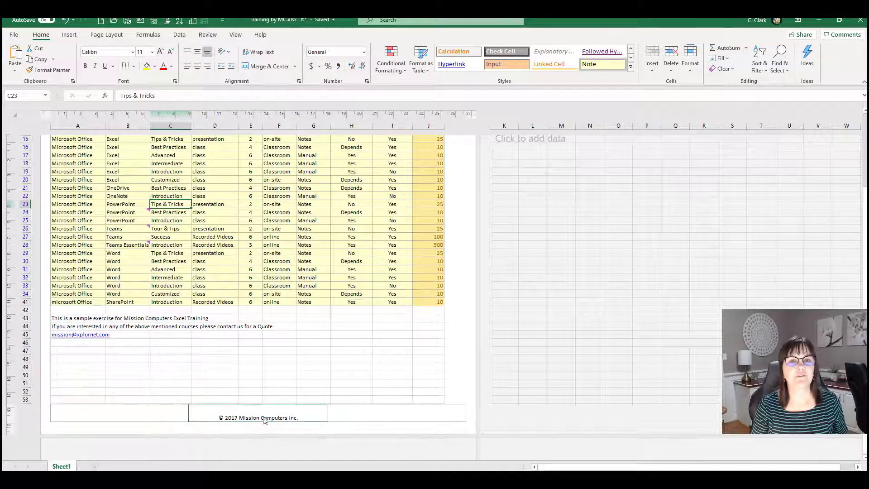
{"action": "left_click", "coordinate": [240, 416]}
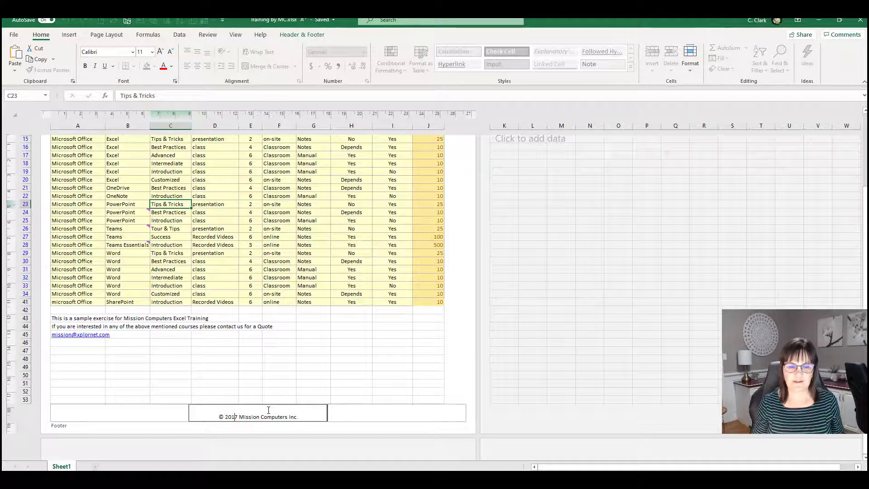
{"action": "key", "text": "Delete"}
{"action": "key", "text": "Left"}
{"action": "type", "text": "2"}
{"action": "left_click", "coordinate": [273, 378]}
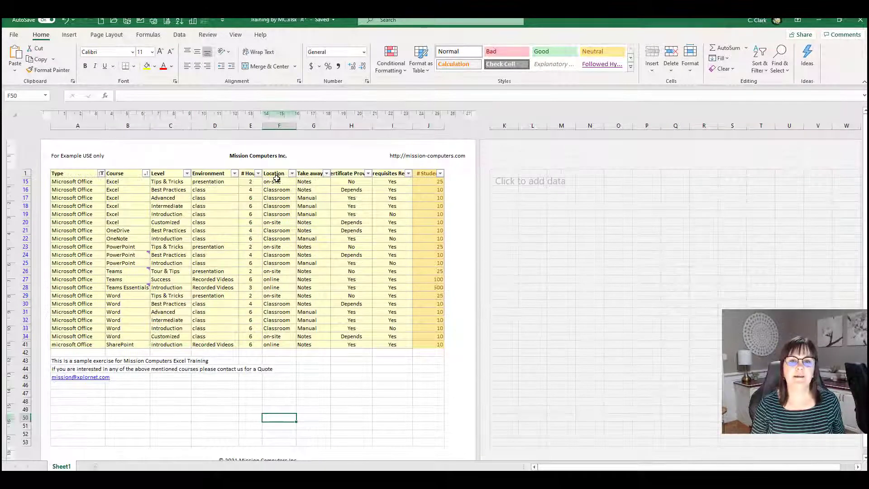
Replace the text in the left header section with "Header Example".
{"action": "left_click", "coordinate": [109, 157]}
{"action": "type", "text": "Head"}
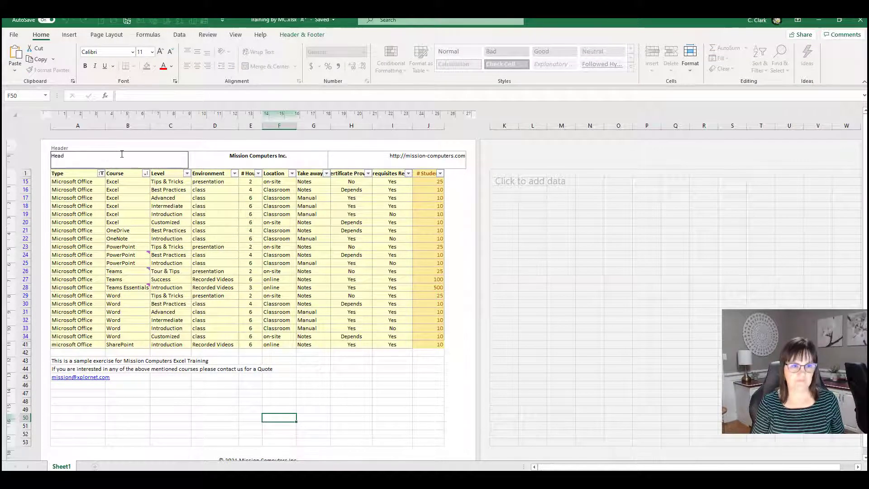
{"action": "type", "text": "er Example"}
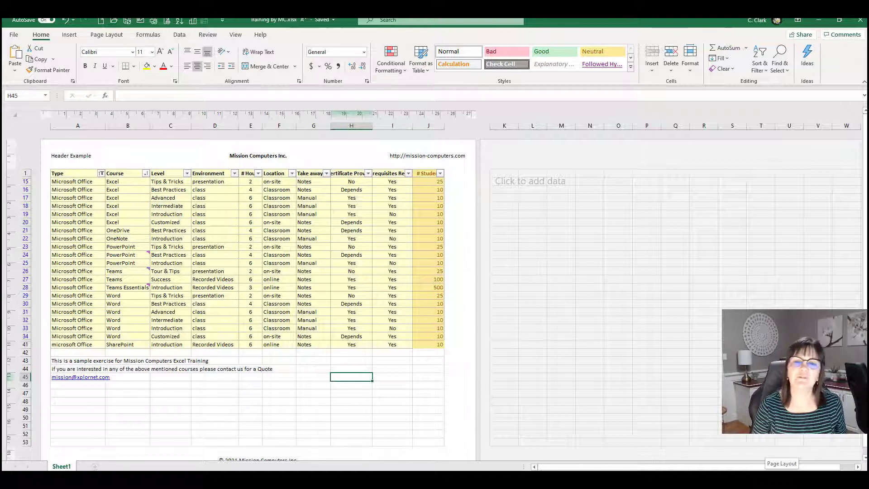
Return the worksheet to Normal view and check the edited header and footer in the print preview.
{"action": "left_click", "coordinate": [766, 469]}
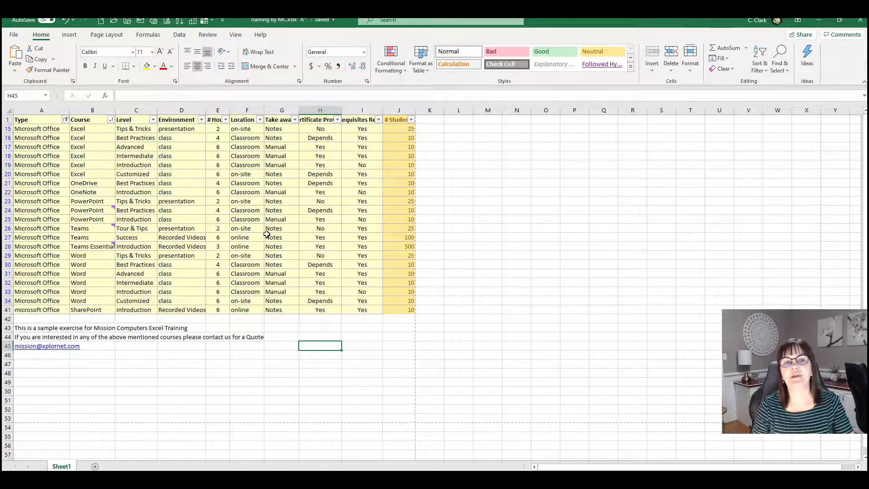
{"action": "left_click", "coordinate": [166, 20]}
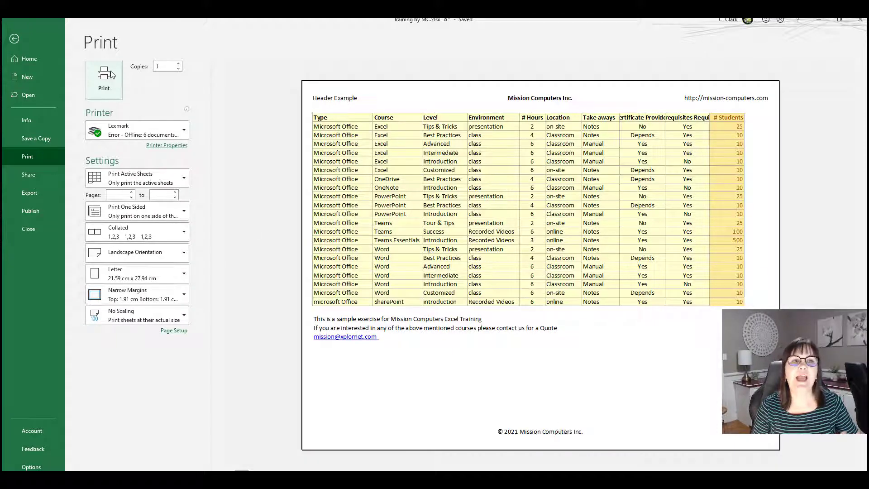
{"action": "left_click", "coordinate": [21, 43]}
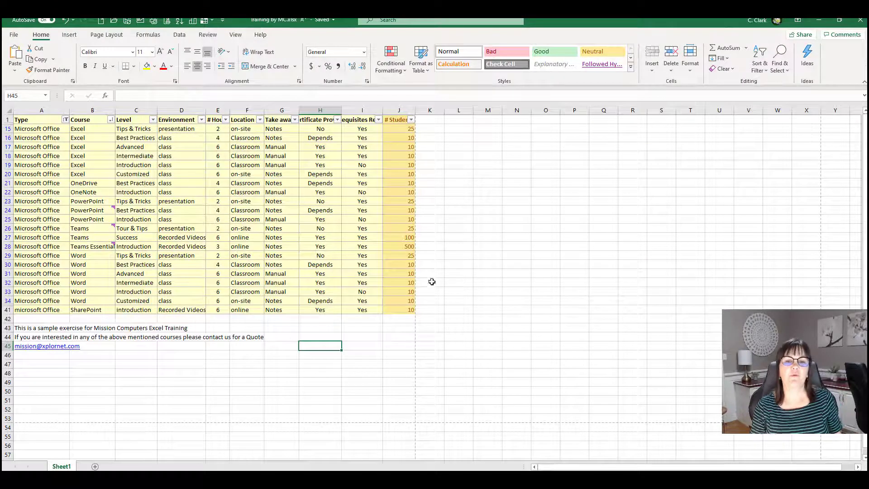
Enter "2nd page example" in cell L15, beyond the first page's vertical break.
{"action": "left_click", "coordinate": [462, 129]}
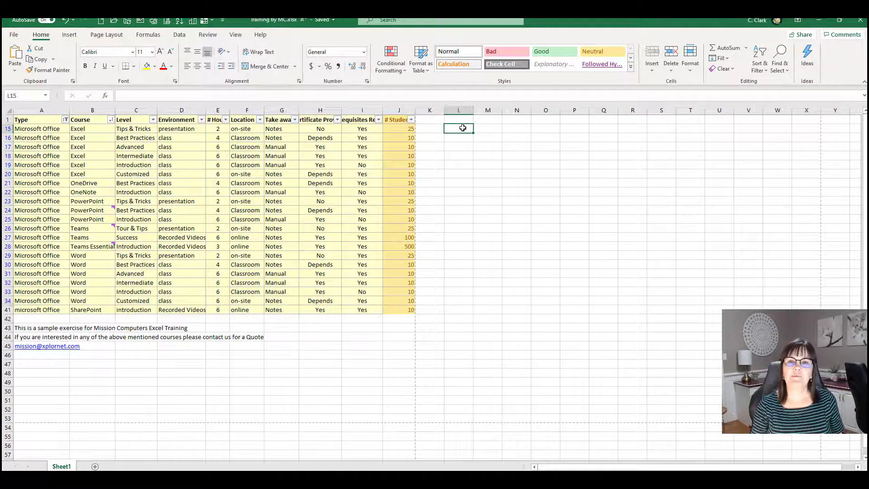
{"action": "type", "text": "2nd page s"}
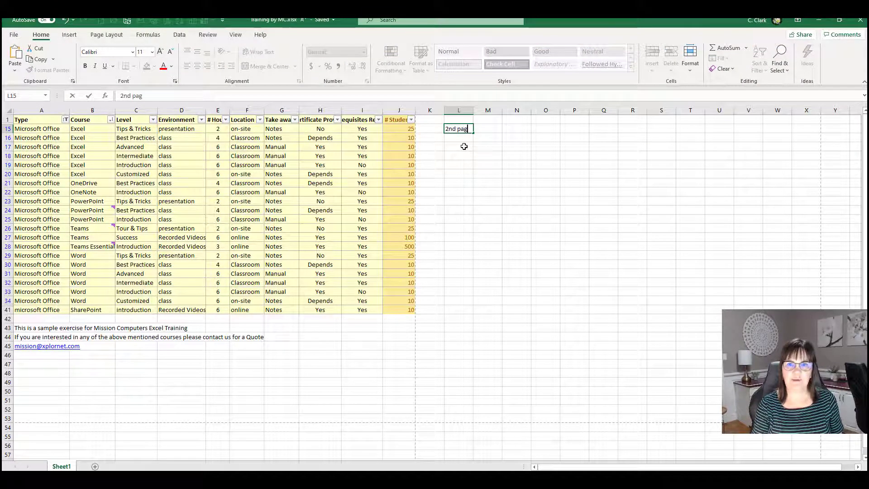
{"action": "key", "text": "BackSpace"}
{"action": "type", "text": "exampl"}
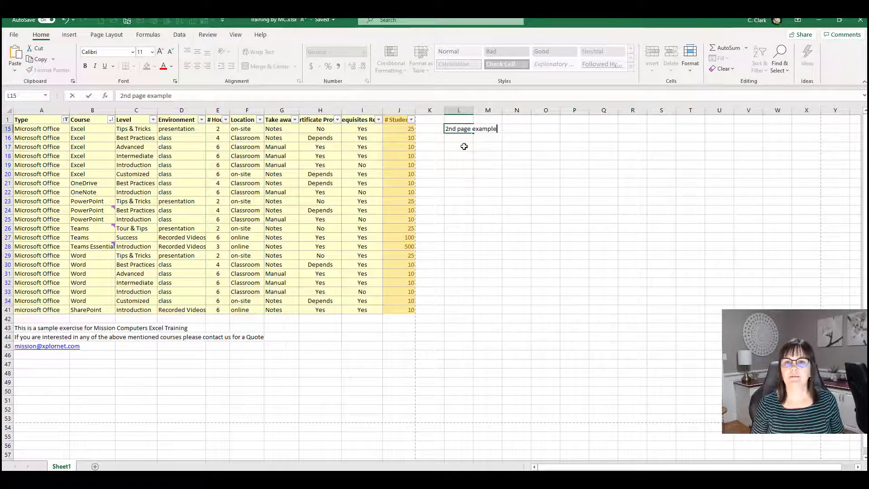
{"action": "type", "text": "e"}
{"action": "key", "text": "Return"}
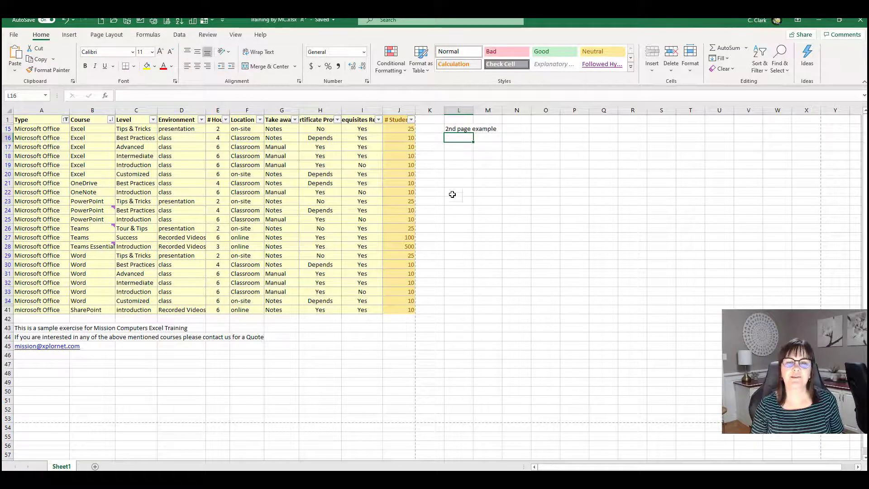
Examine the header and footer on both pages in the print preview and return to the sheet.
{"action": "left_click", "coordinate": [168, 21]}
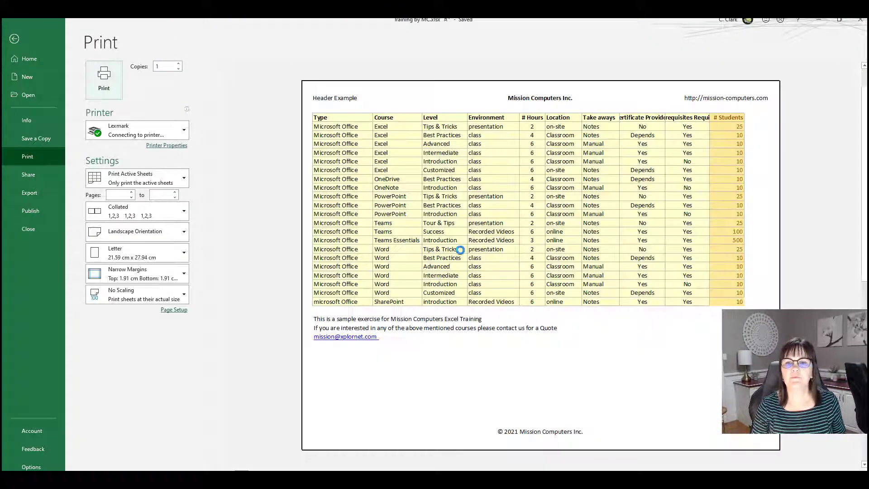
{"action": "scroll", "coordinate": [462, 255], "scroll_direction": "down", "scroll_amount": 1}
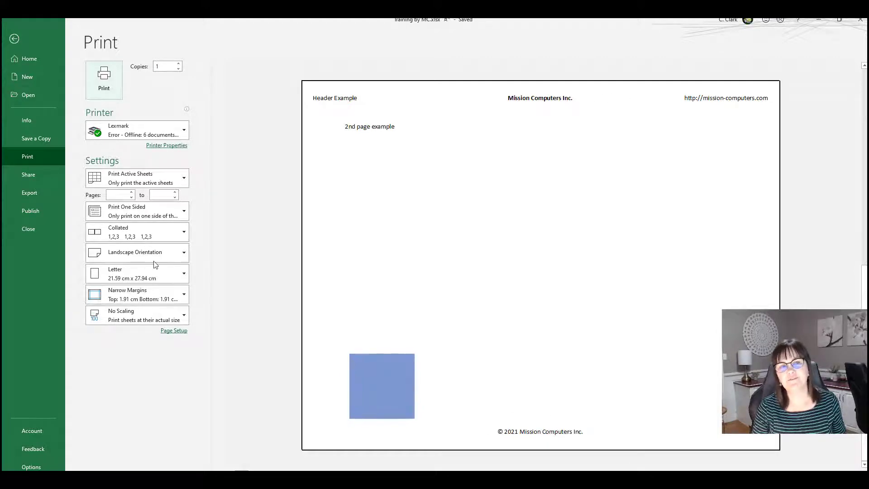
{"action": "left_click", "coordinate": [26, 42]}
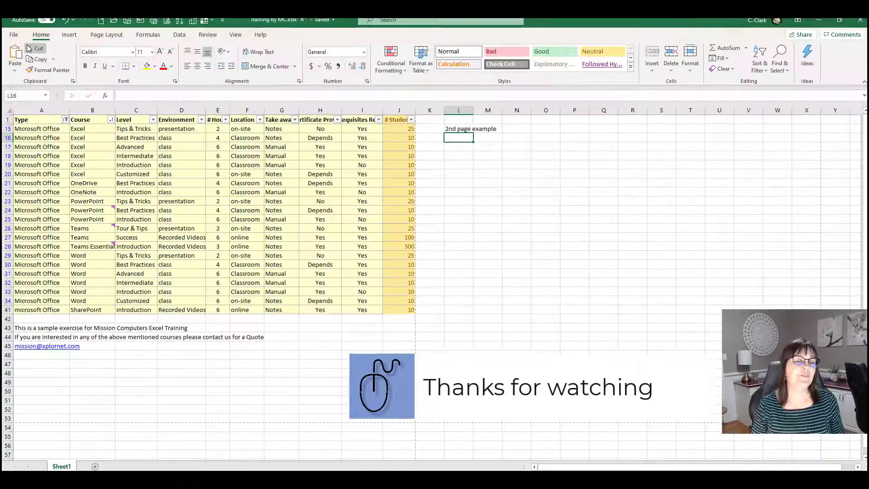